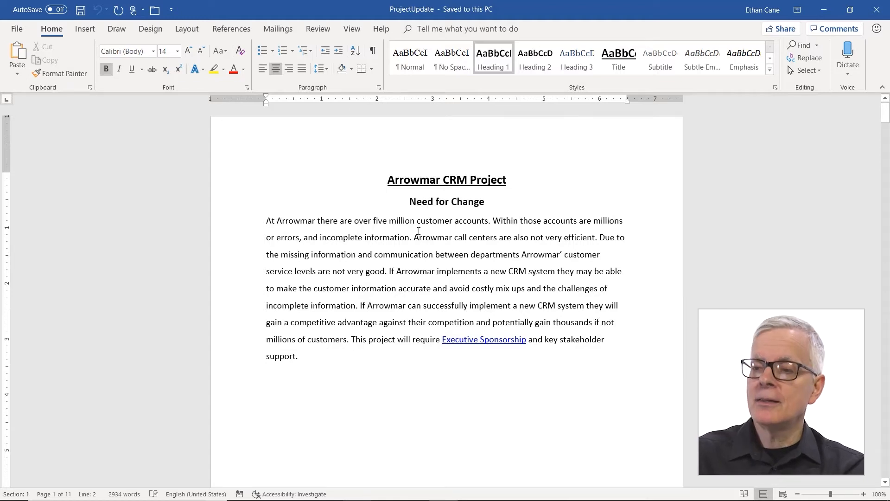
Show the Navigation pane and jump to the First CRM System heading
click(352, 29)
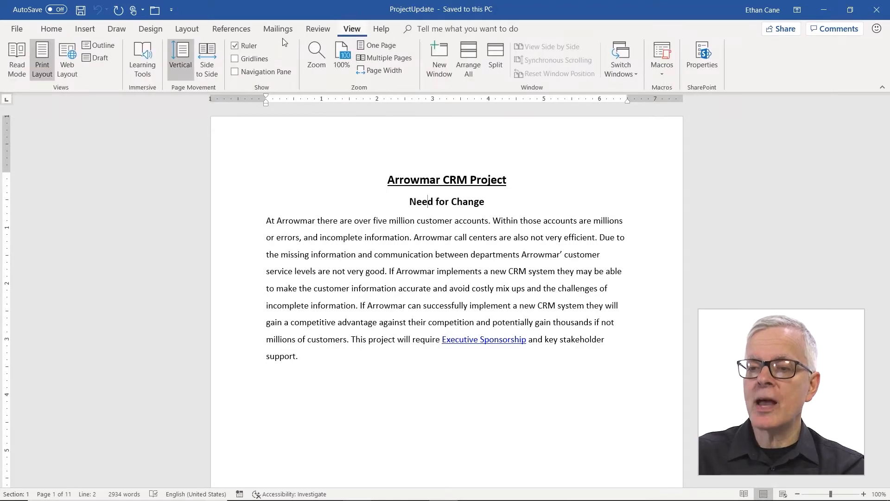
click(238, 73)
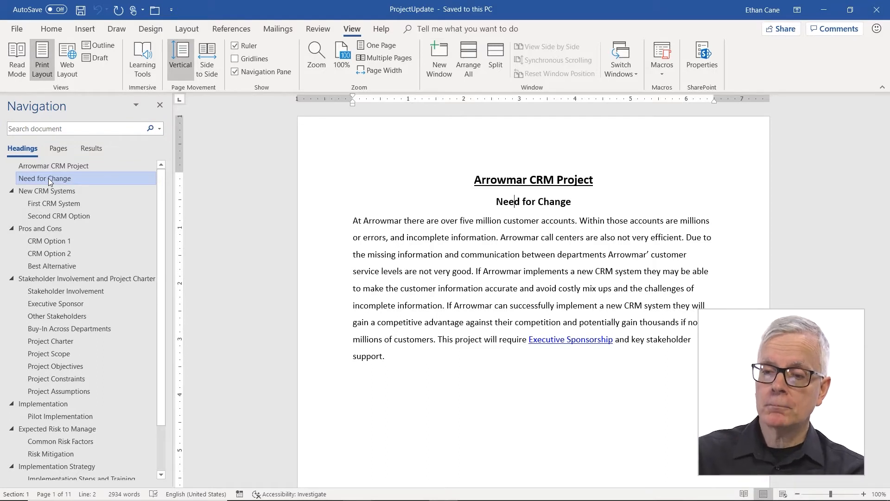
click(48, 204)
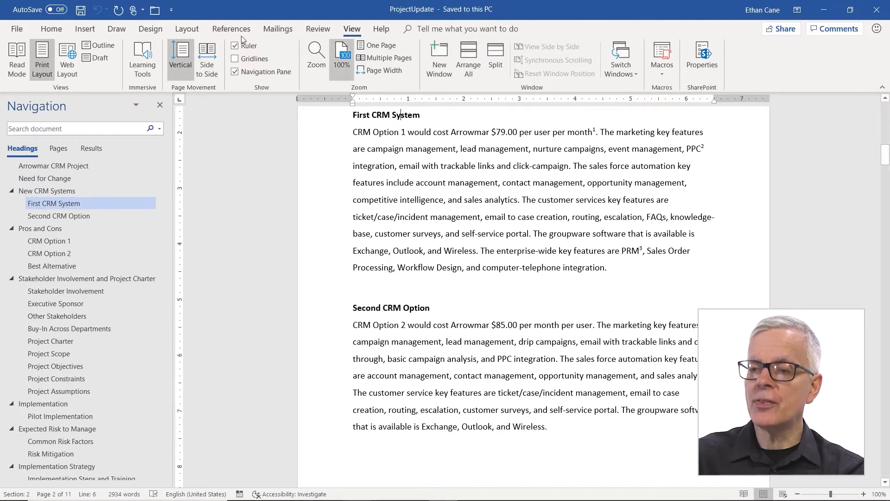
click(64, 29)
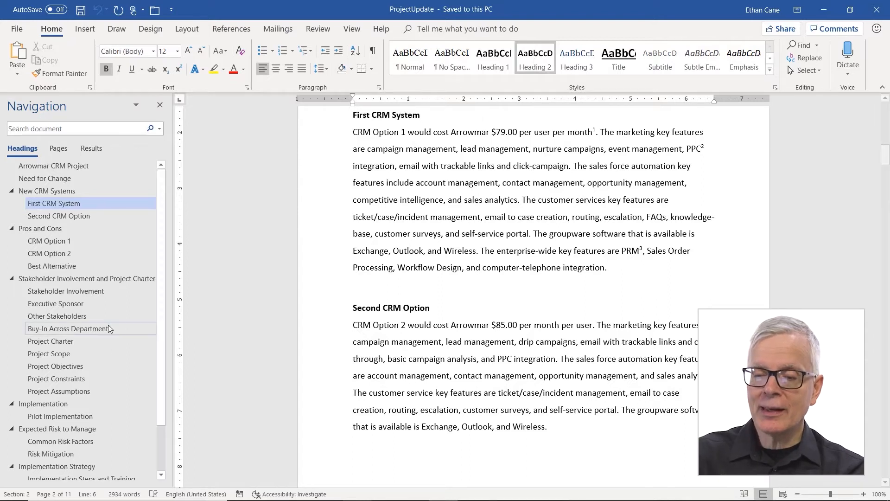
Visit the sections Buy-In Across Departments, Common Risk Factors, Other Stakeholders and CRM Option 1 through the document's heading list
click(91, 329)
scroll(78, 341, down, 2)
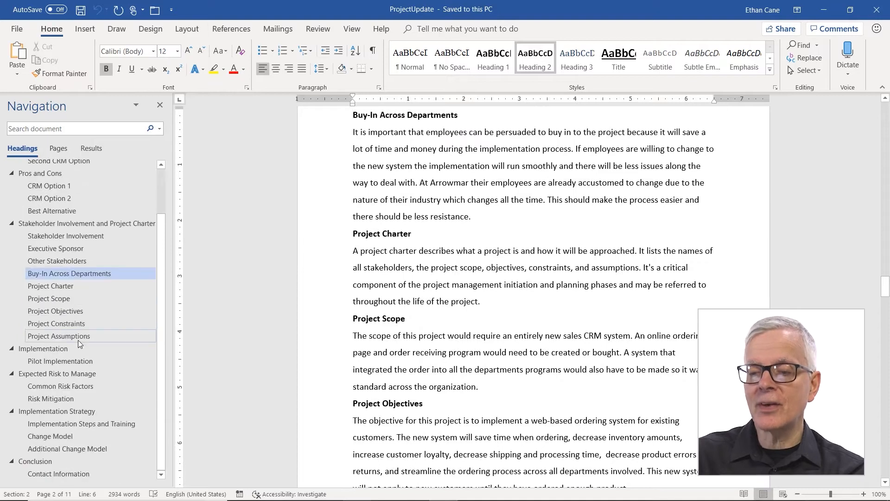
click(56, 391)
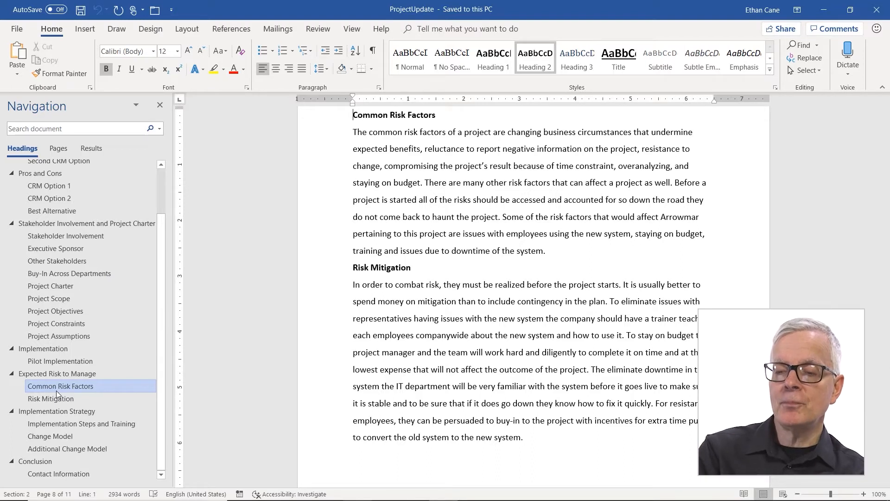
click(42, 263)
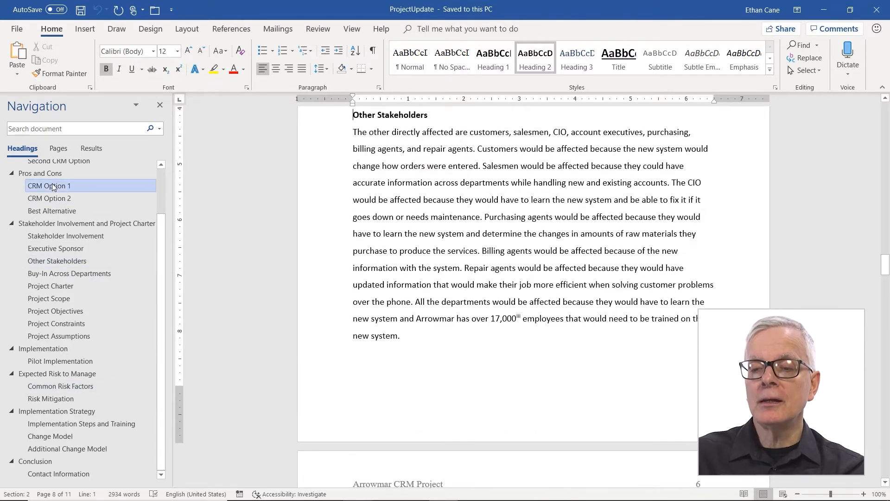
click(52, 185)
scroll(51, 185, up, 2)
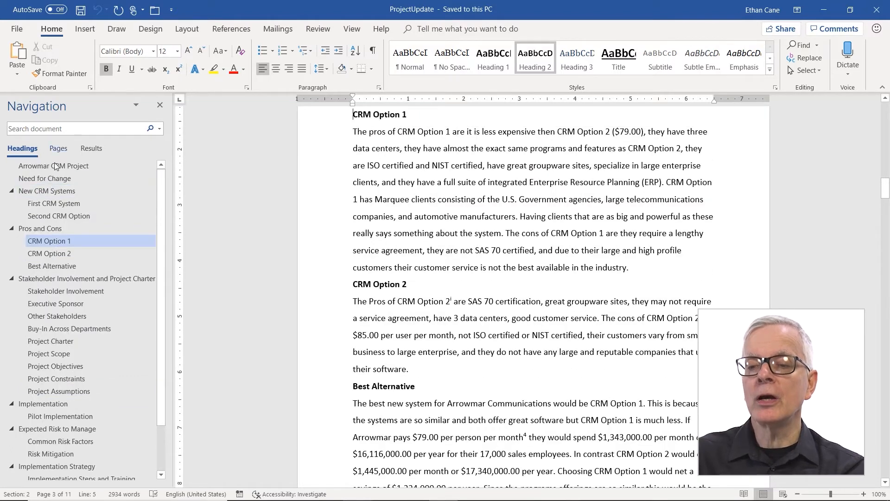
Insert a page break before the Arrowmar CRM Project title to create a blank page ahead of it
click(55, 166)
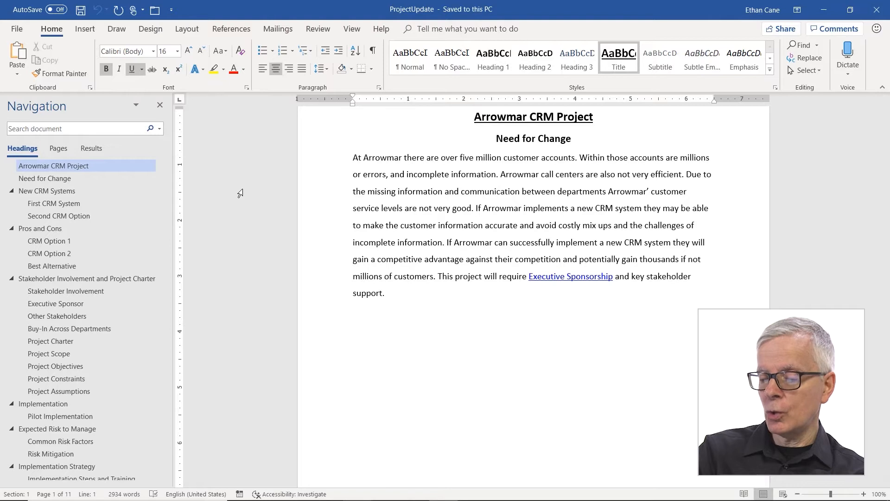
key(ctrl+Return)
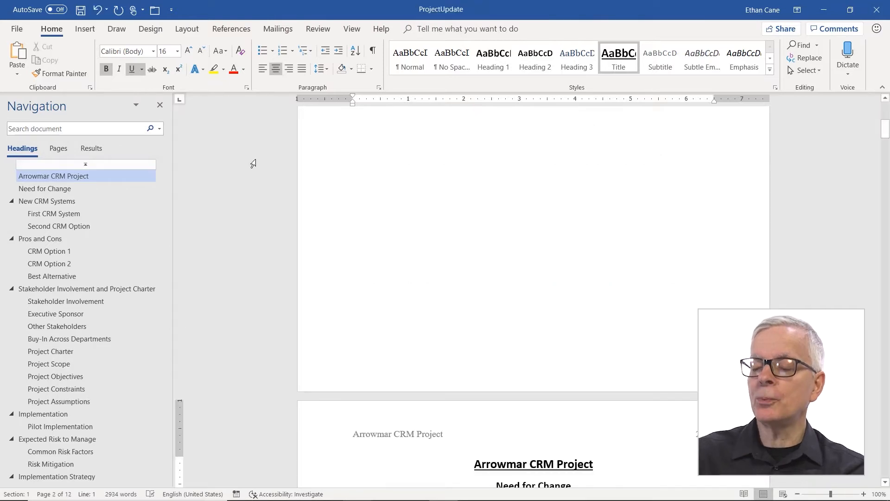
scroll(397, 261, up, 5)
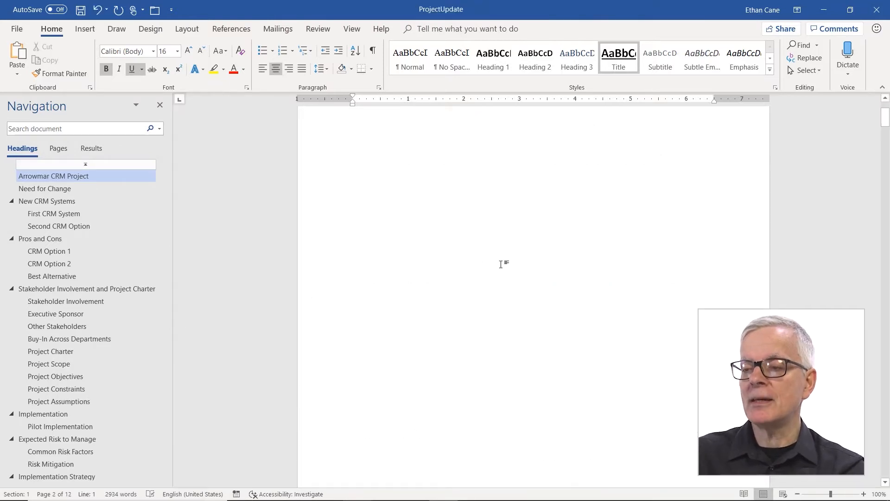
Insert an Automatic Table 2 table of contents on the blank first page
click(584, 190)
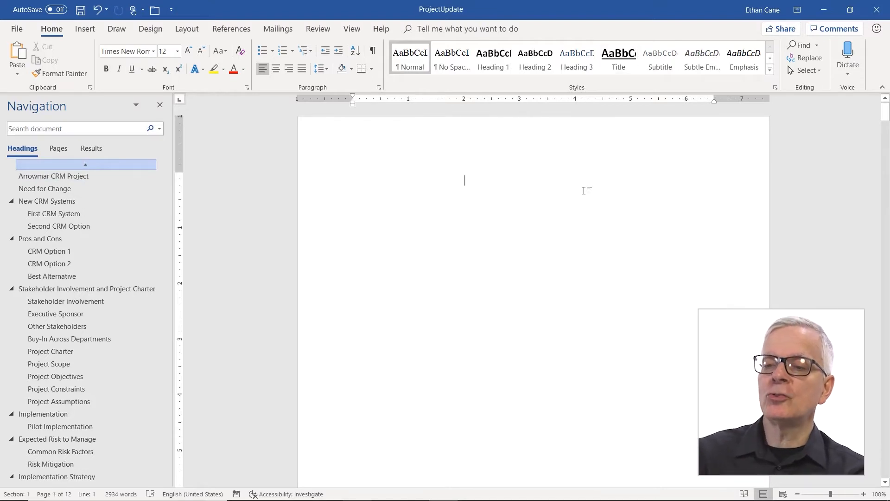
click(231, 29)
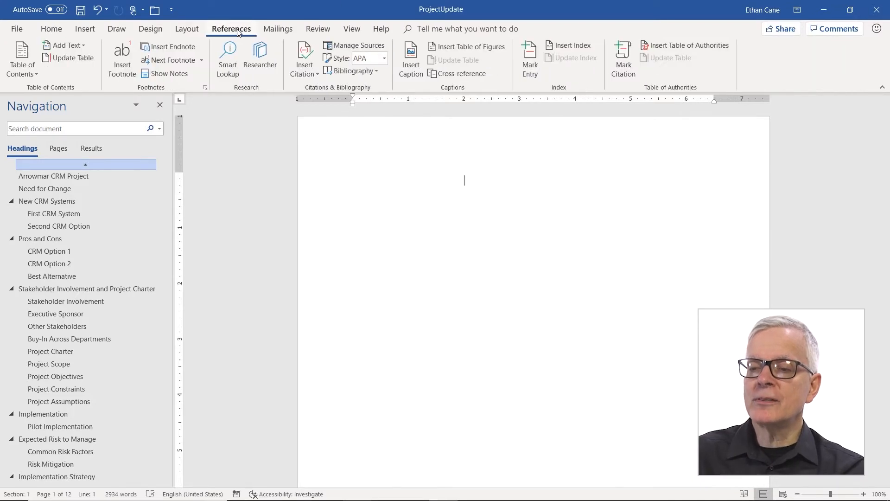
click(24, 77)
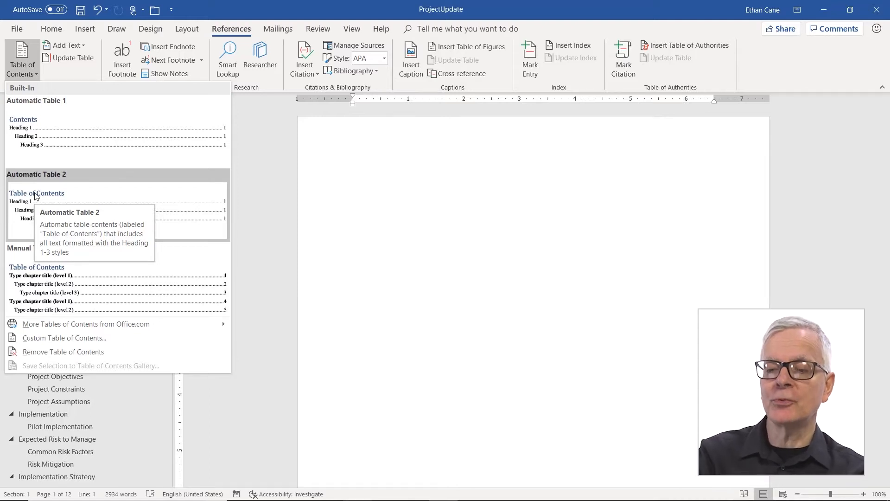
click(35, 195)
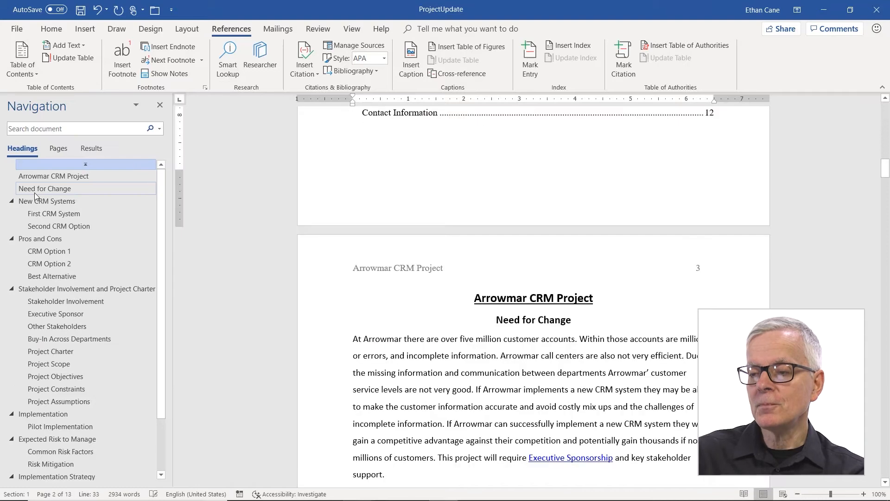
Look through the table of contents and follow its CRM Option 1 entry to that section
scroll(474, 268, up, 10)
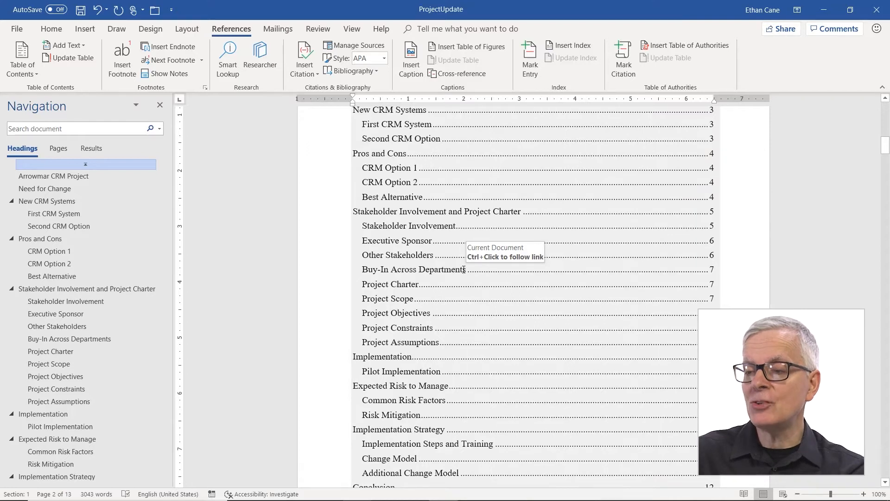
scroll(466, 268, up, 7)
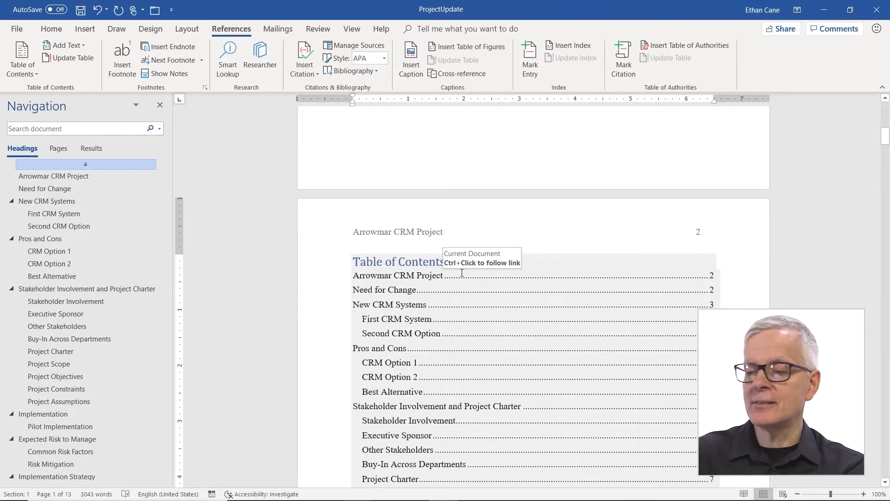
ctrl+click(402, 365)
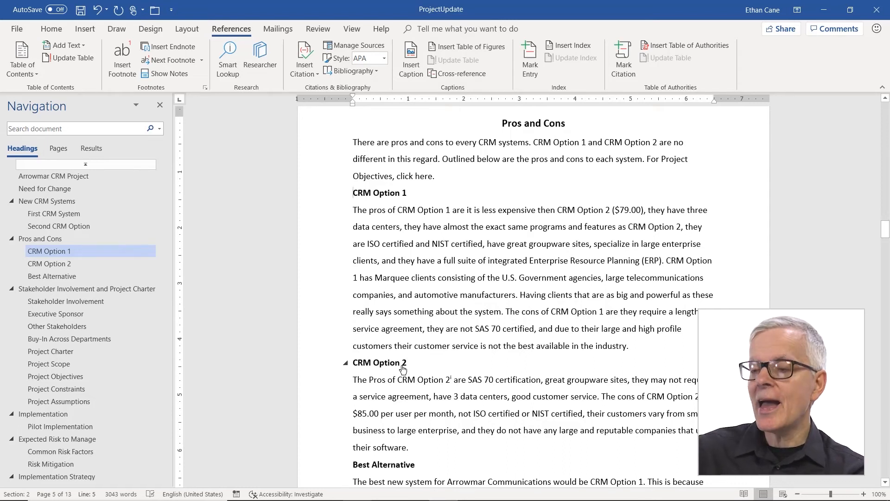
Return to the start of the document and delete the blank page ahead of the table of contents
click(56, 177)
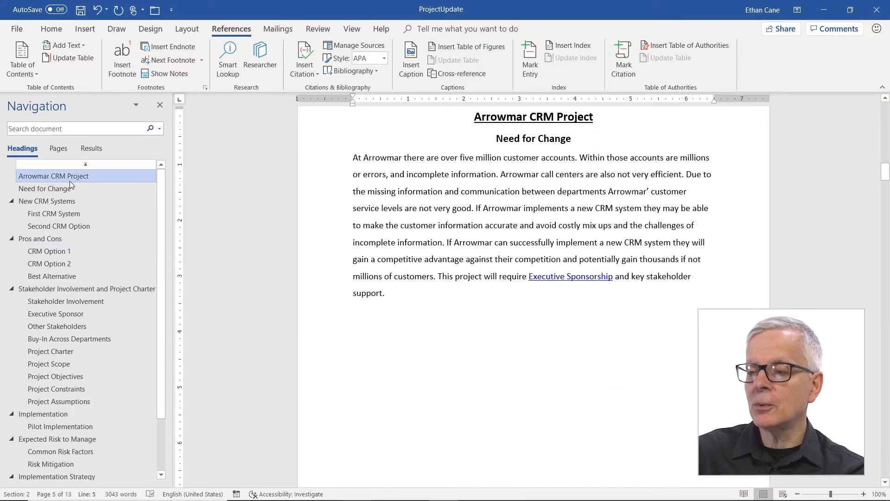
scroll(651, 318, up, 15)
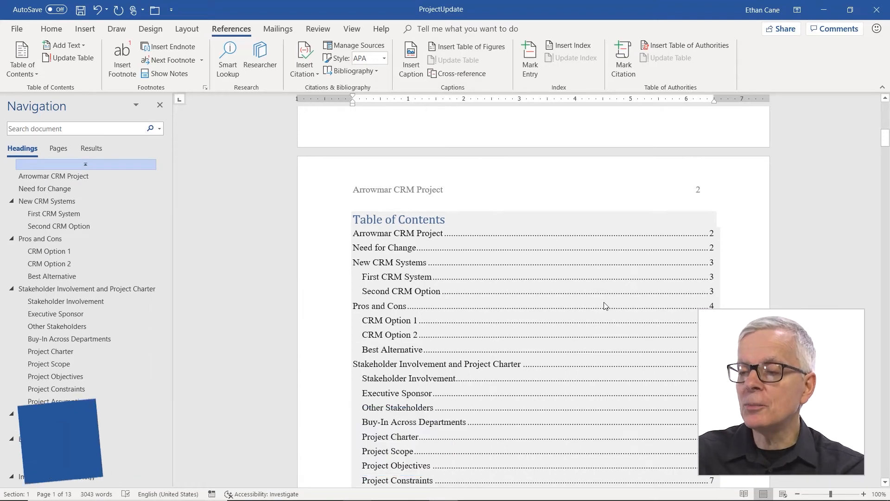
scroll(603, 302, up, 5)
scroll(603, 302, up, 5)
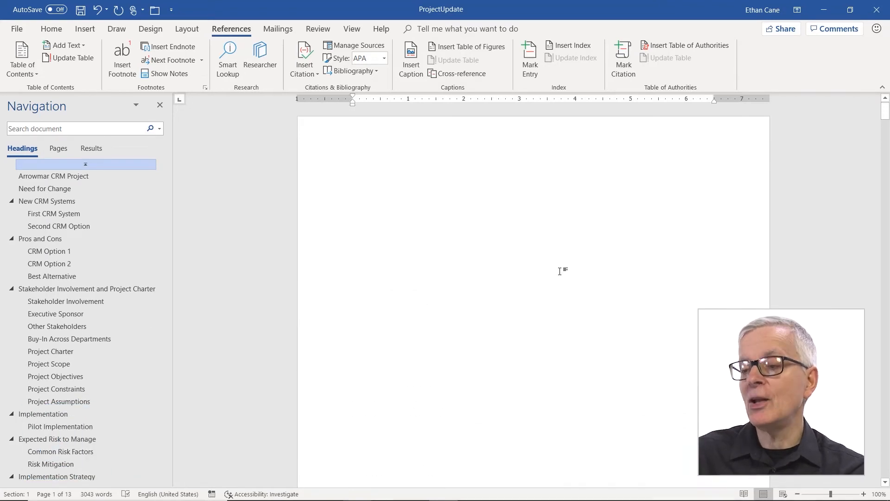
click(499, 236)
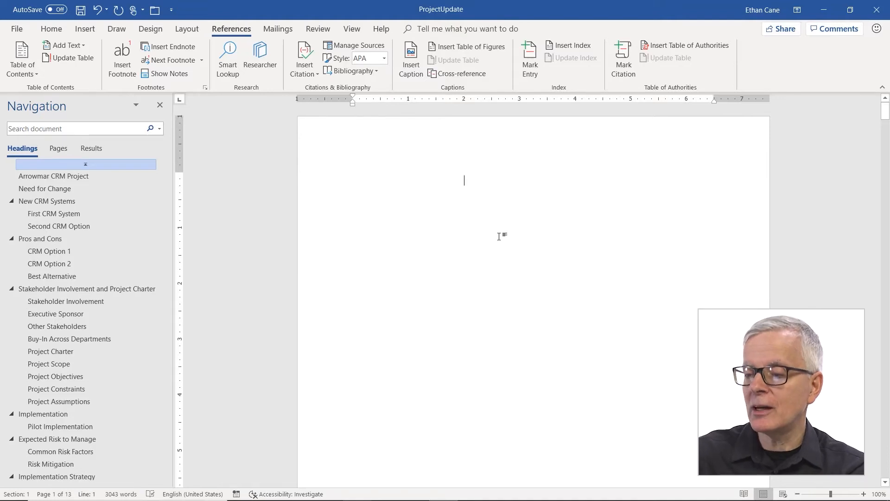
key(Down)
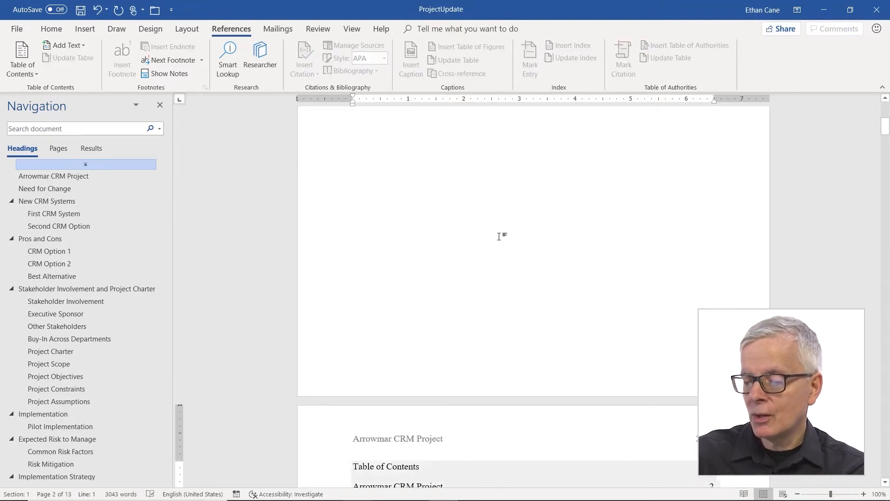
key(BackSpace)
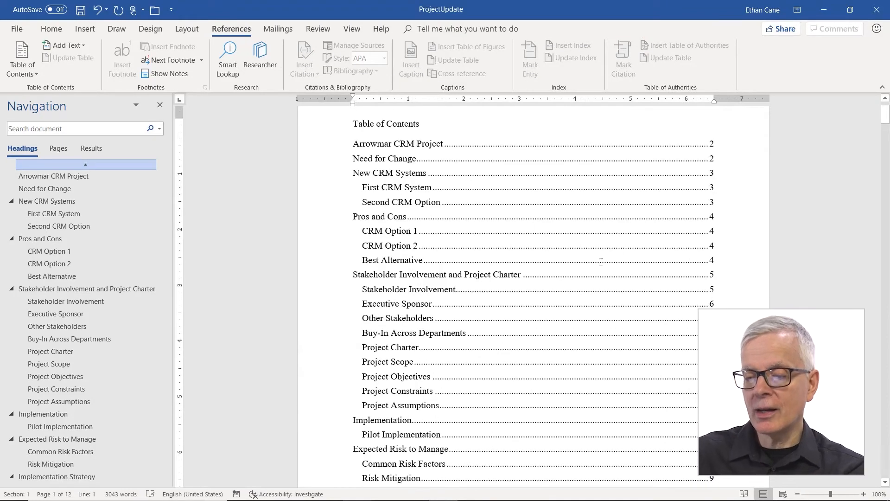
Add the text "New Heading" on its own line below the Need for Change paragraph, leaving an empty line between them
click(455, 289)
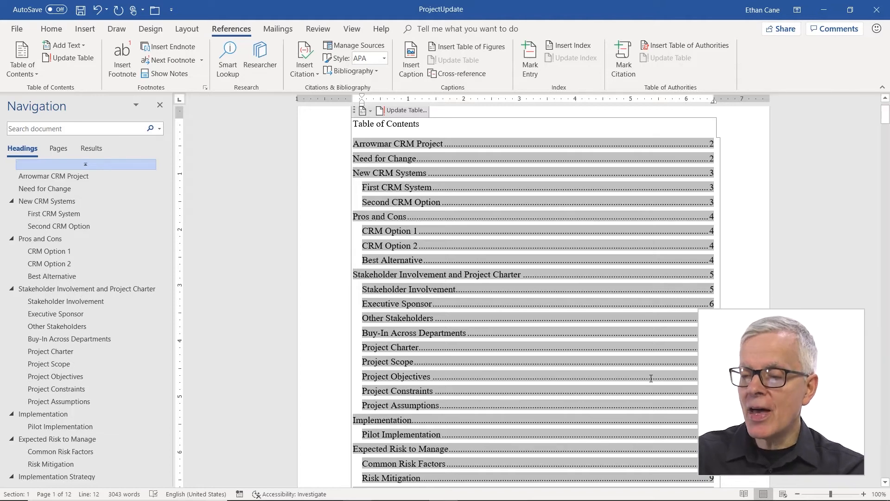
scroll(640, 364, down, 5)
scroll(636, 363, down, 4)
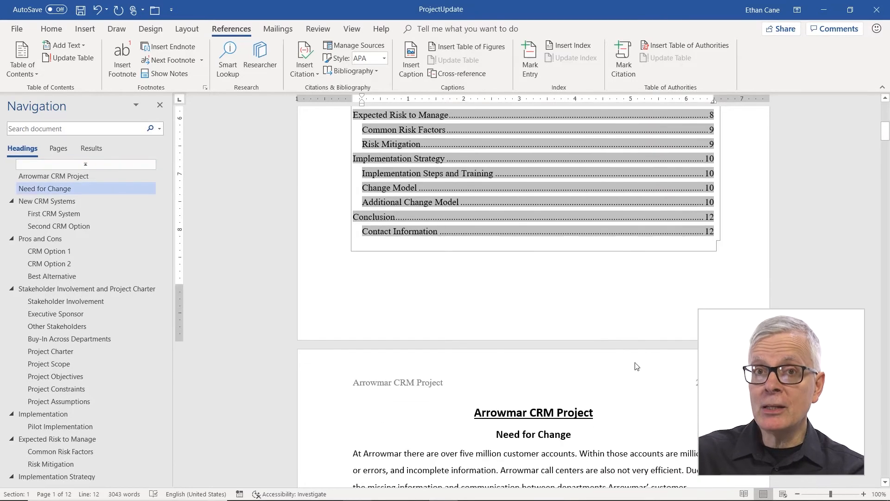
scroll(637, 367, down, 3)
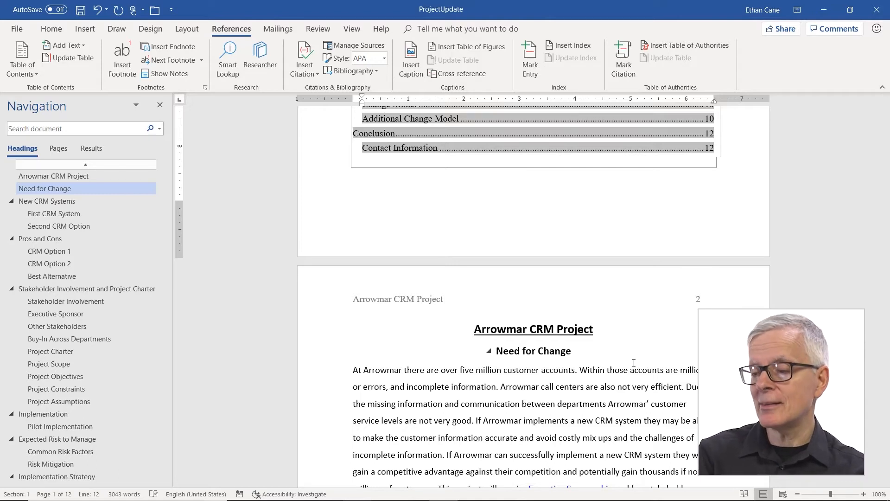
scroll(615, 366, down, 5)
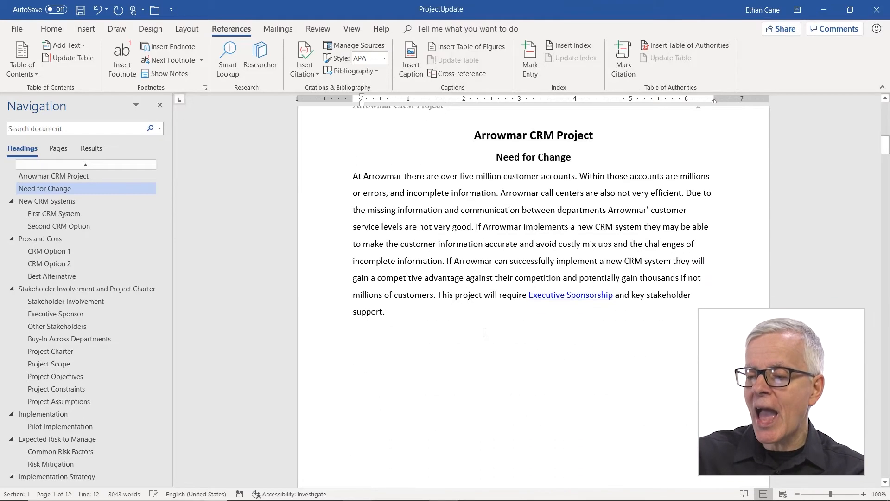
click(482, 327)
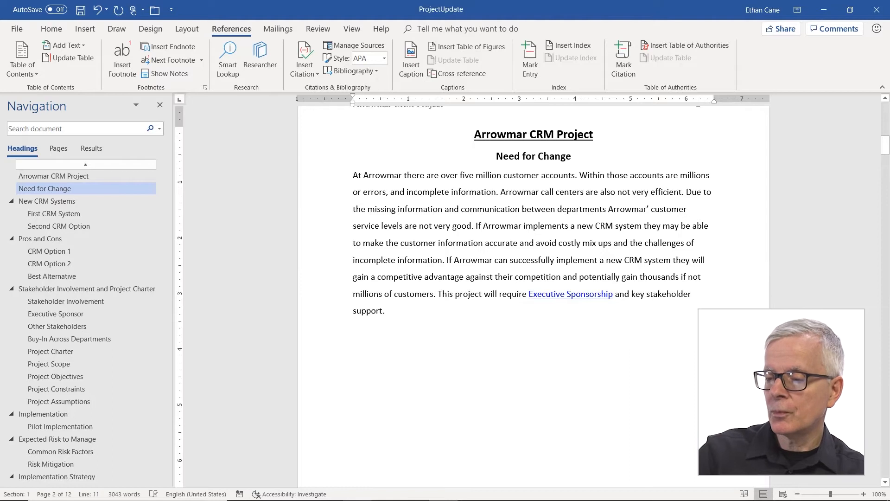
key(Return)
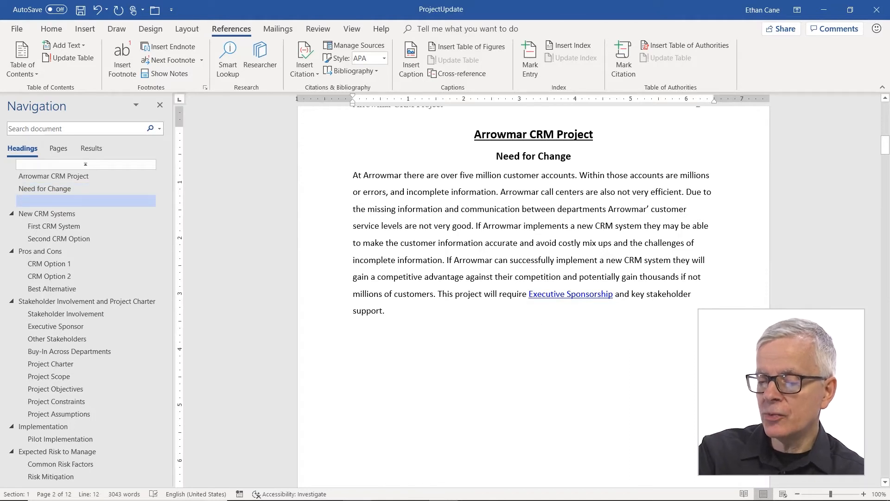
key(Return)
text(Ne)
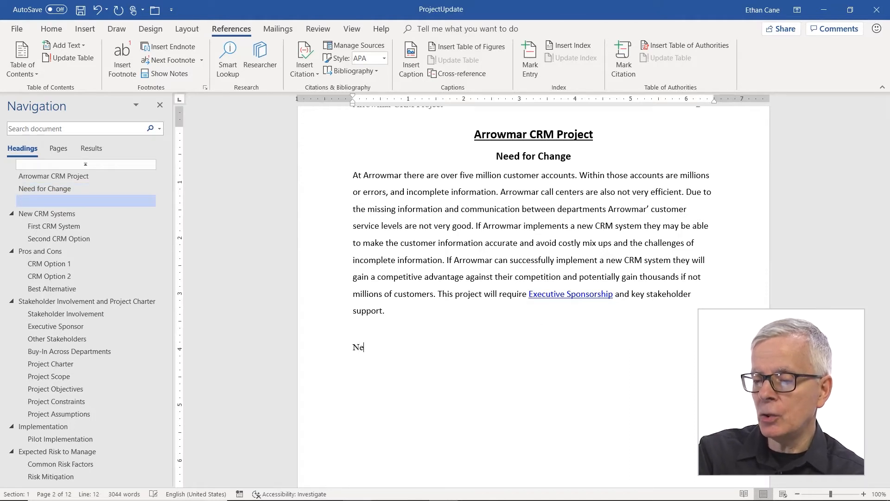
text(w Heading)
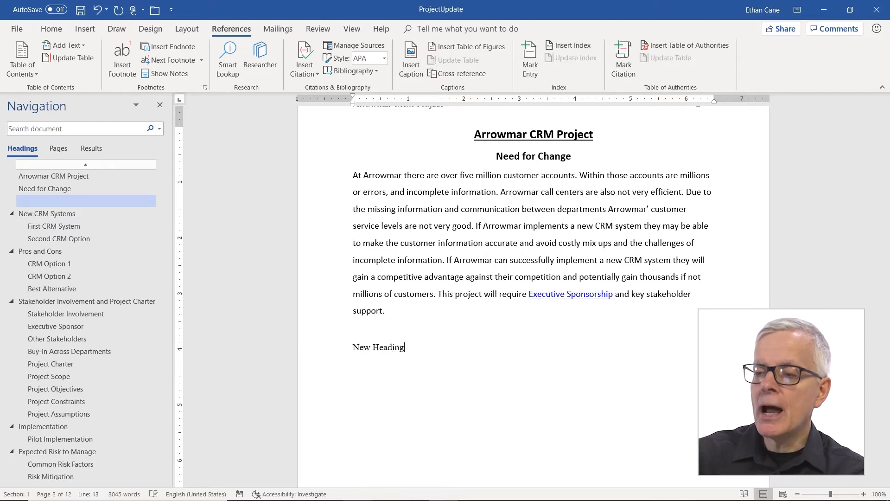
Apply the Heading 1 style to the "New Heading" line
click(50, 29)
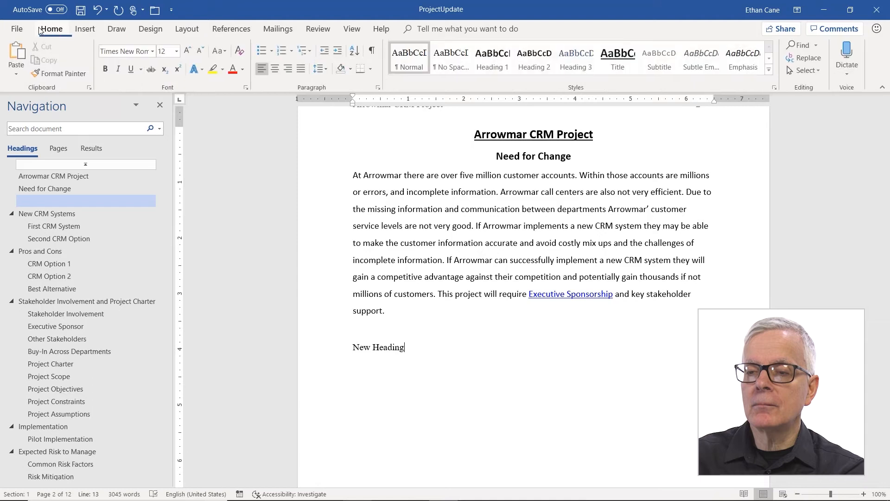
click(502, 65)
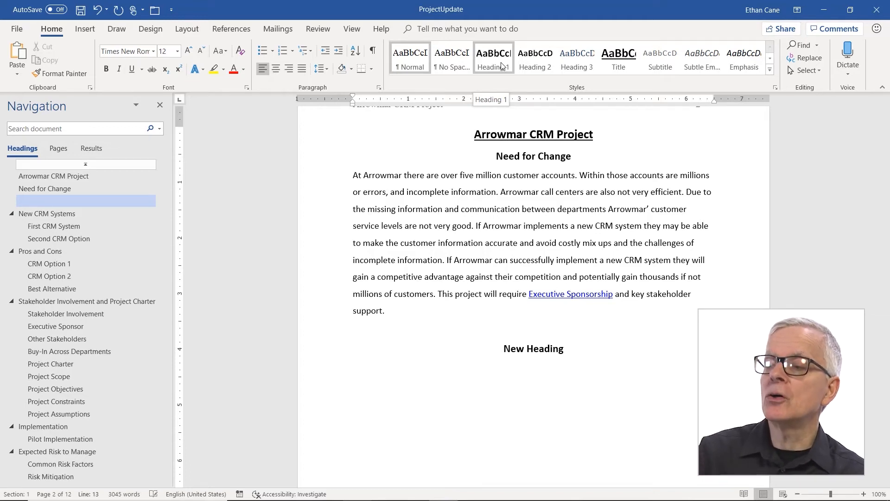
click(502, 65)
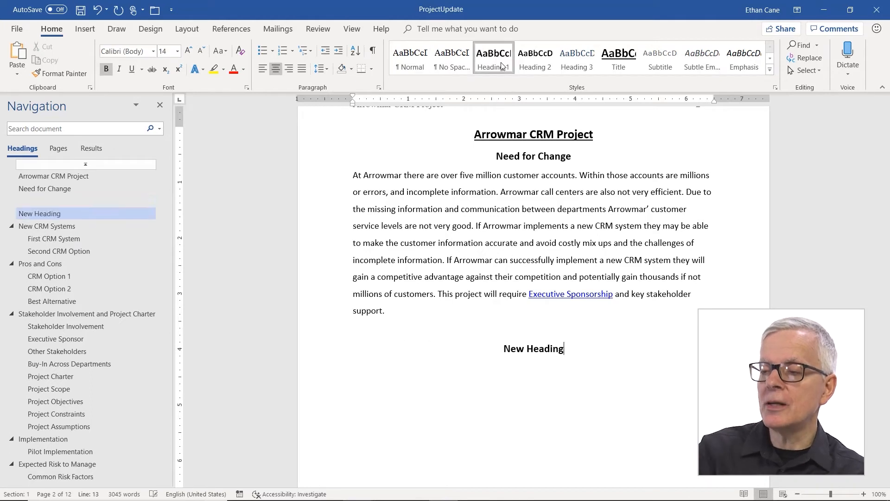
Insert a page break directly before the Second CRM Option heading so that section starts on a new page
key(Return)
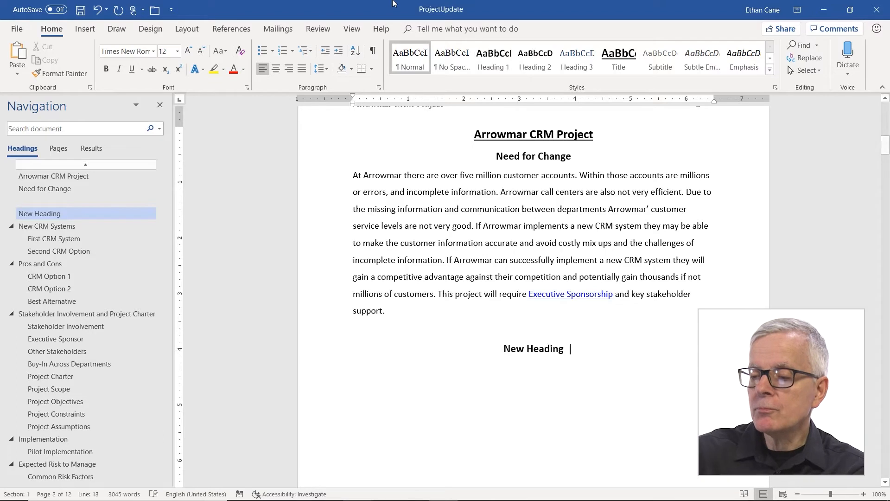
scroll(479, 308, down, 3)
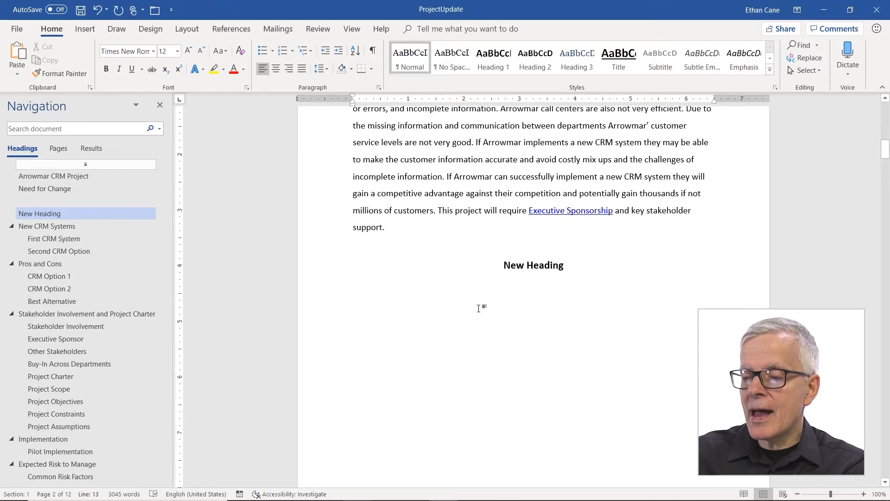
scroll(616, 272, down, 12)
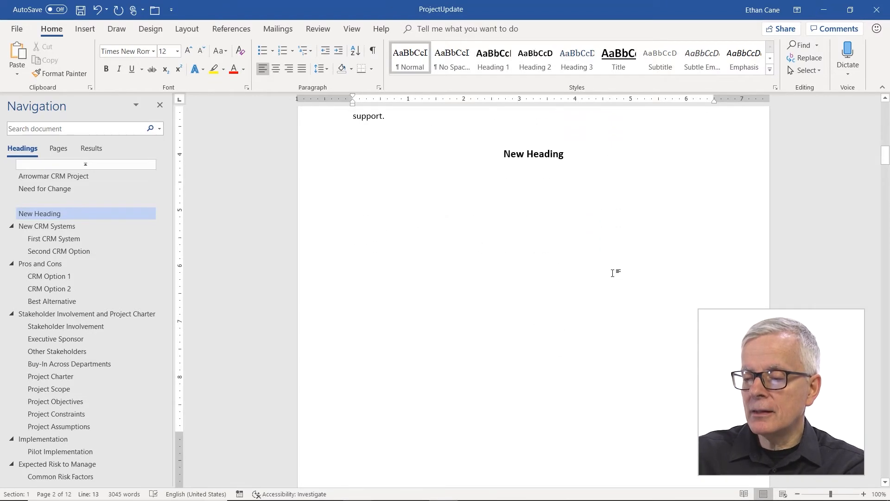
scroll(612, 274, down, 4)
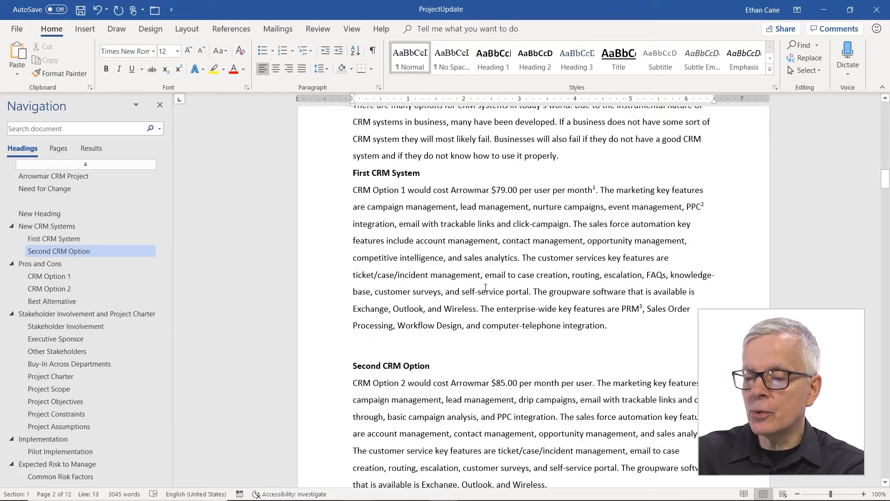
click(354, 365)
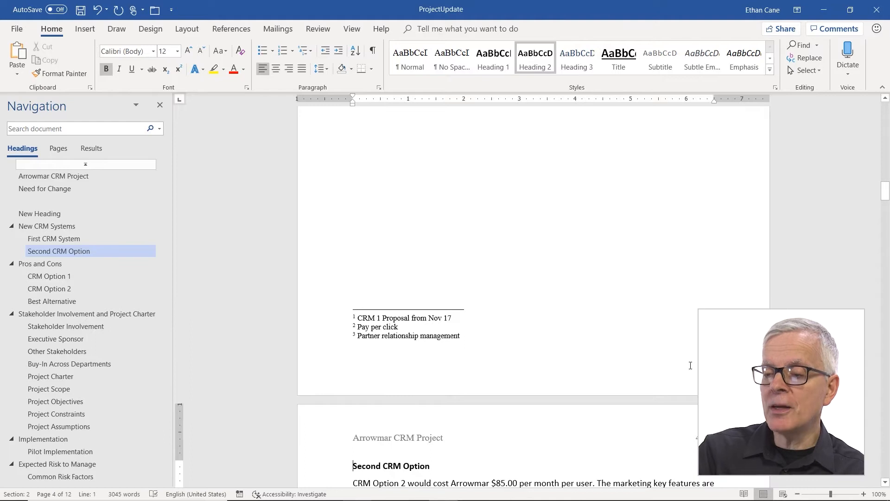
Return to the table of contents at the start of the document and open its update options
scroll(534, 297, up, 17)
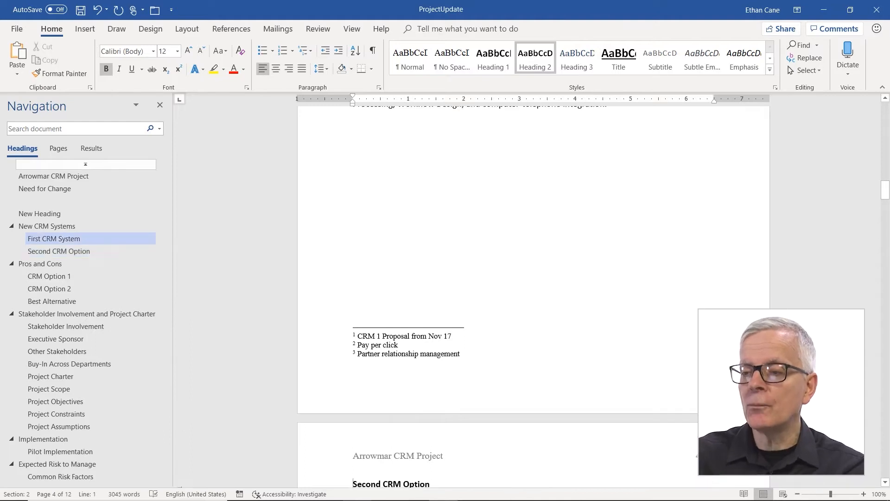
scroll(414, 355, up, 15)
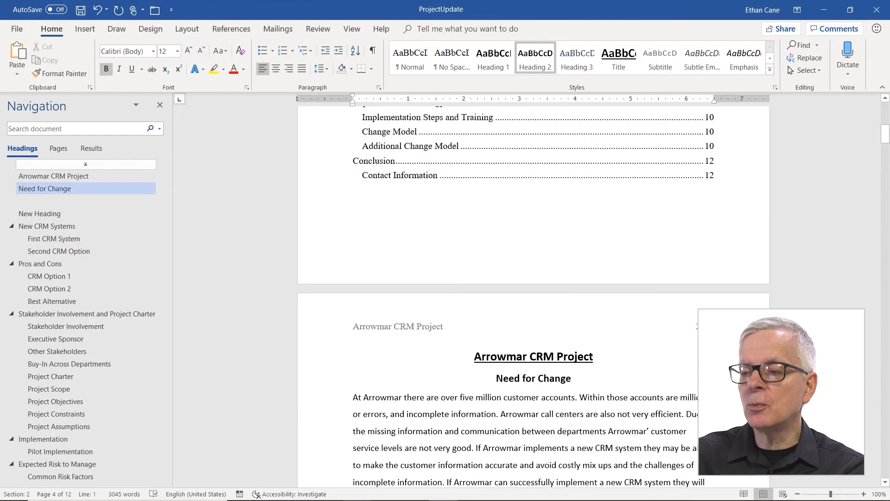
click(412, 328)
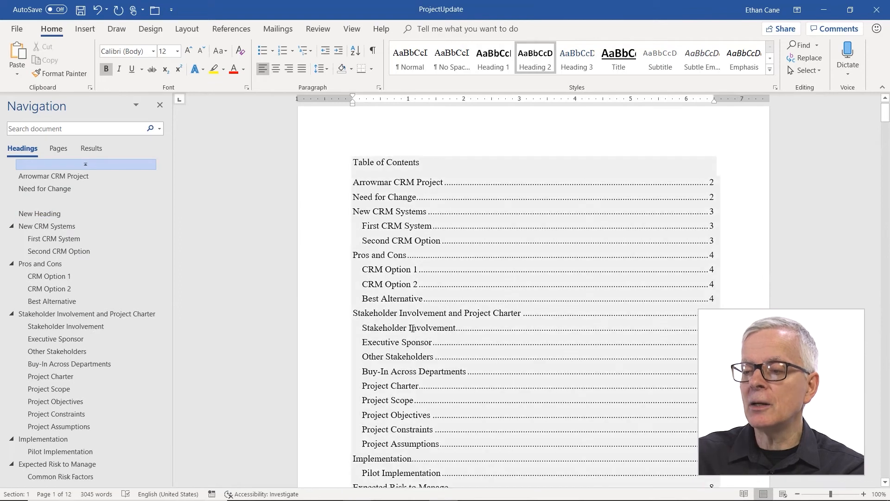
click(395, 166)
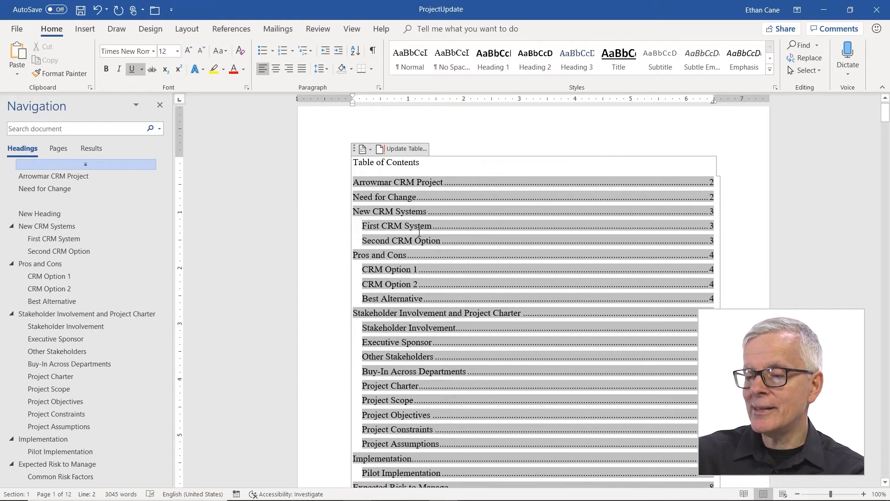
click(420, 284)
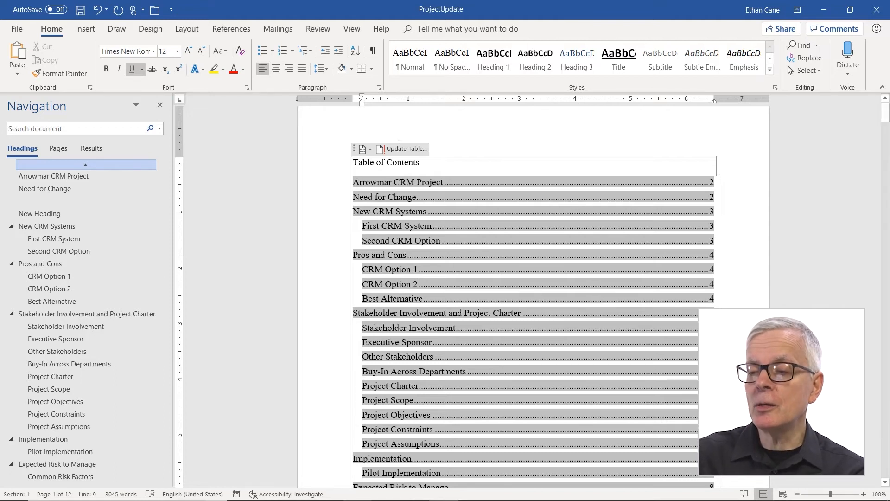
right_click(439, 257)
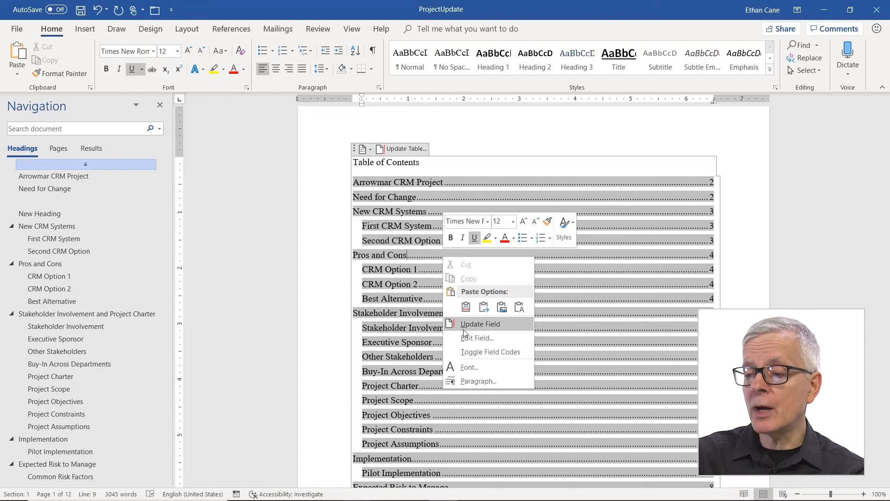
key(Escape)
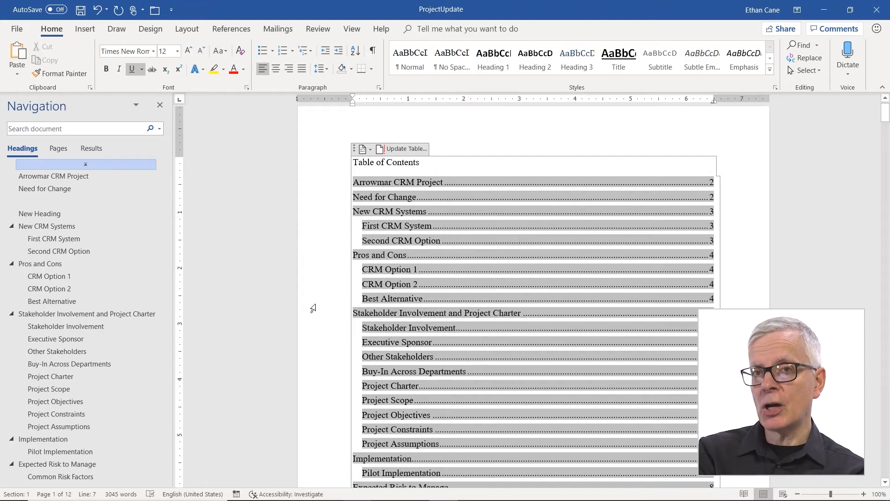
click(397, 149)
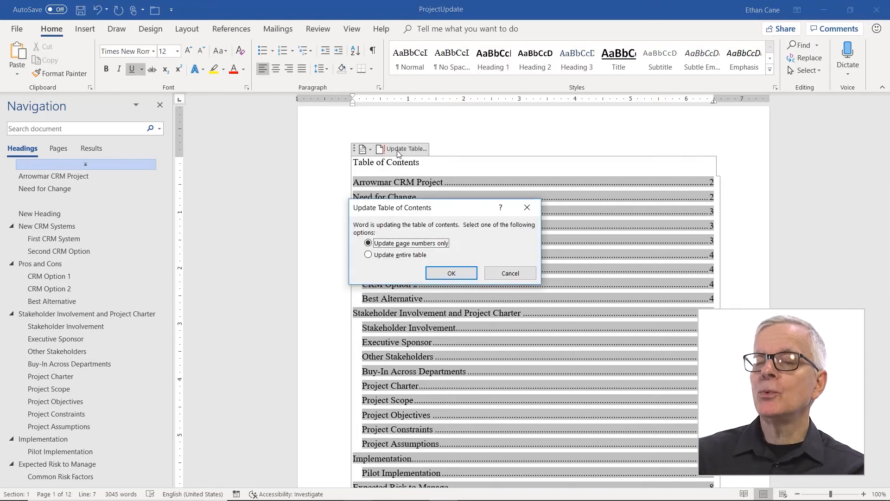